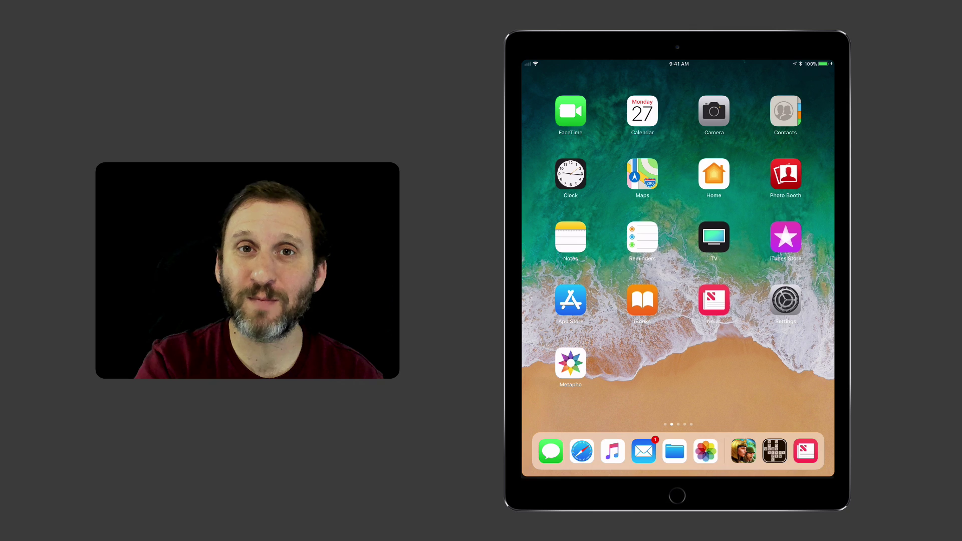
# - Capture the iPad home screen and expand the screenshot thumbnail into the Markup editor
pyautogui.press('super+shift+3')
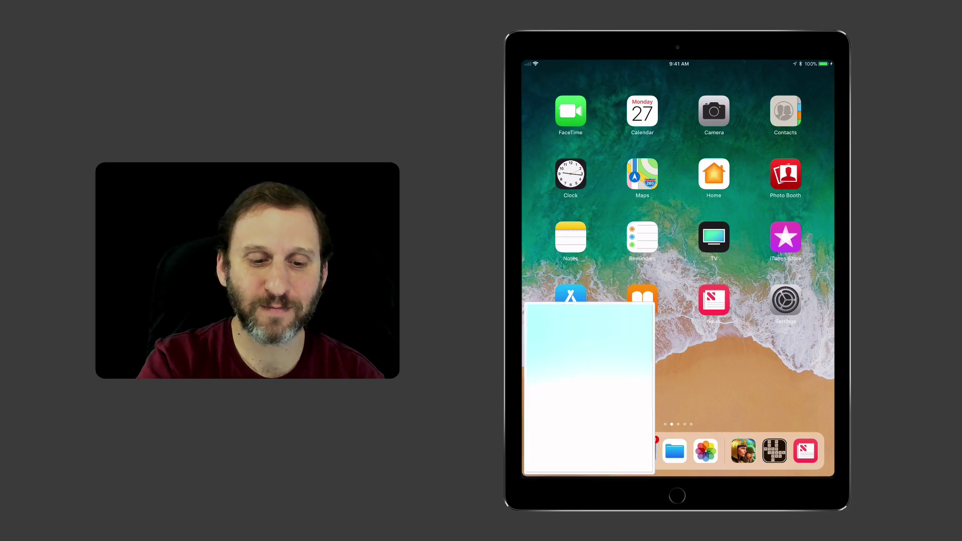
pyautogui.click(559, 428)
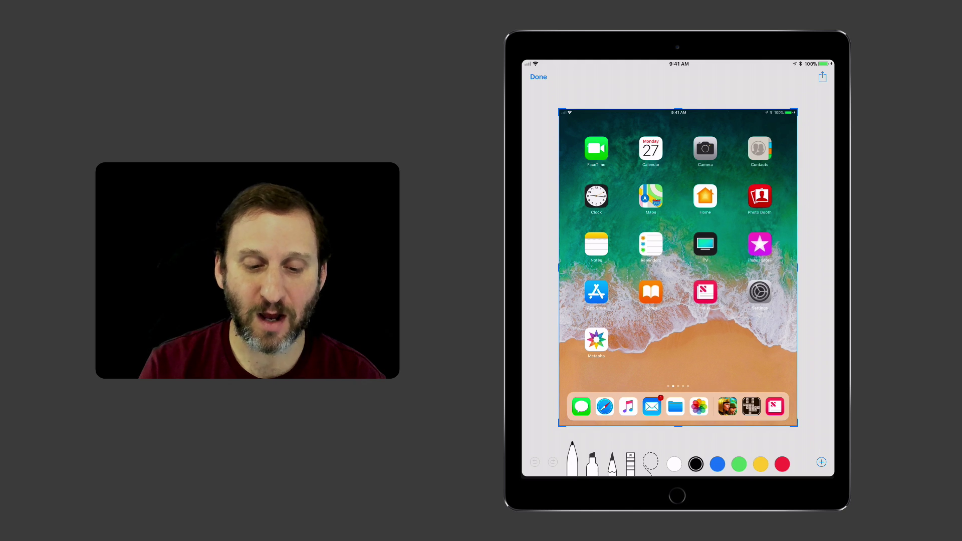
pyautogui.click(821, 462)
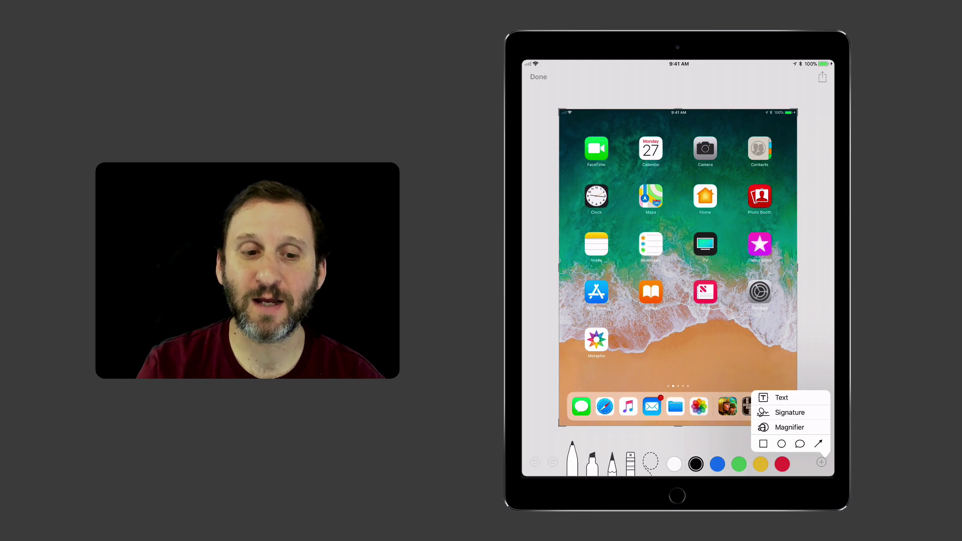
pyautogui.click(820, 462)
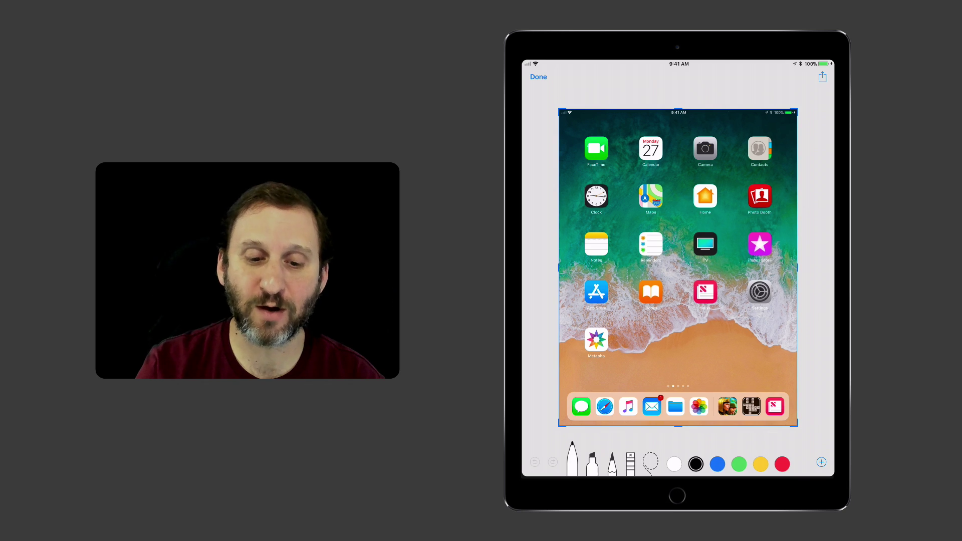
pyautogui.moveTo(797, 425)
pyautogui.mouseDown()
pyautogui.moveTo(716, 334)
pyautogui.moveTo(761, 301)
pyautogui.moveTo(773, 249)
pyautogui.moveTo(798, 425)
pyautogui.mouseUp()
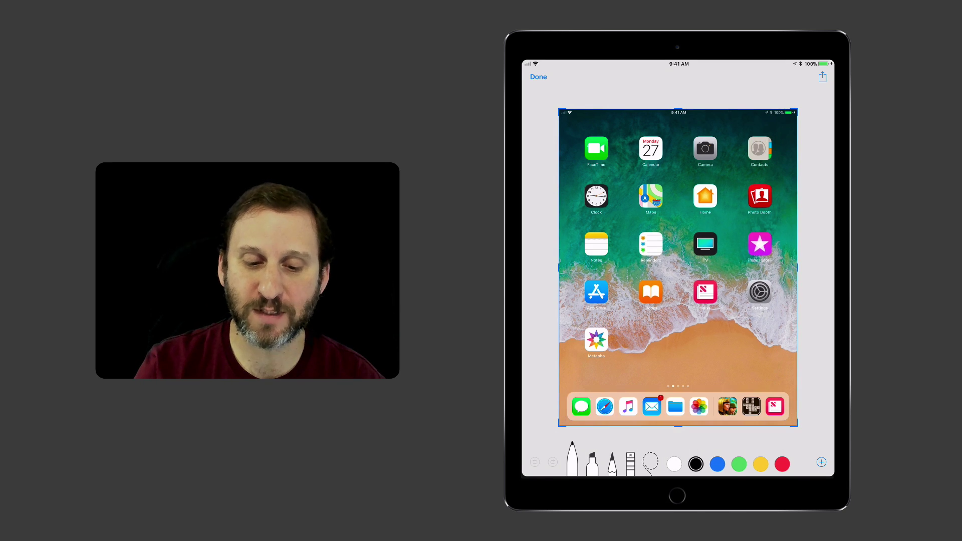
pyautogui.moveTo(559, 267)
pyautogui.mouseDown()
pyautogui.moveTo(603, 268)
pyautogui.moveTo(560, 267)
pyautogui.mouseUp()
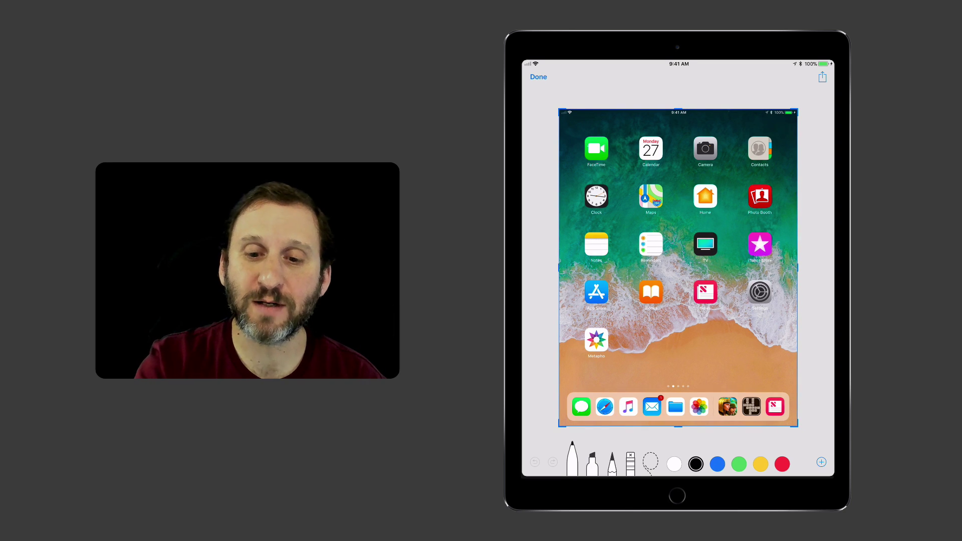
# - View the share sheet, then finish editing to reach the Save to Photos / Delete Screenshot prompt
pyautogui.click(823, 77)
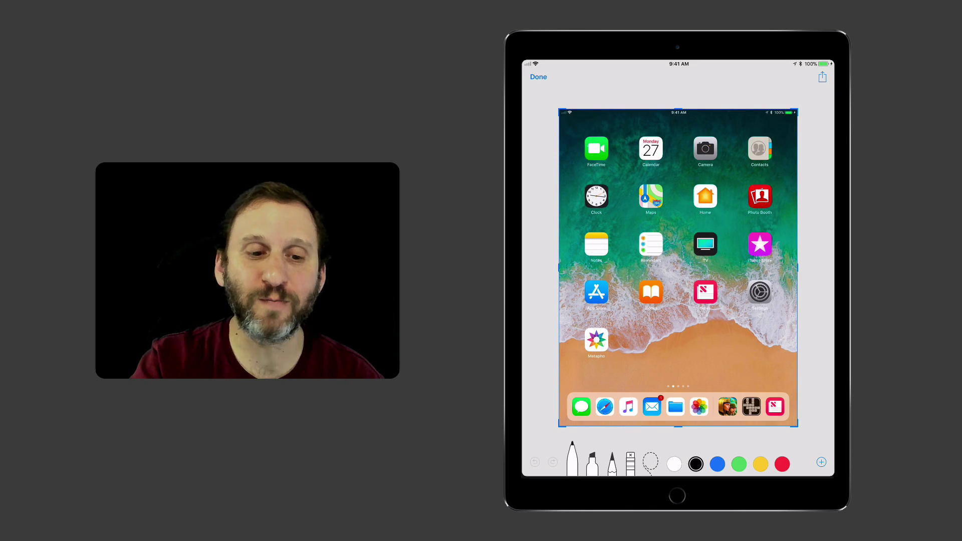
pyautogui.click(539, 76)
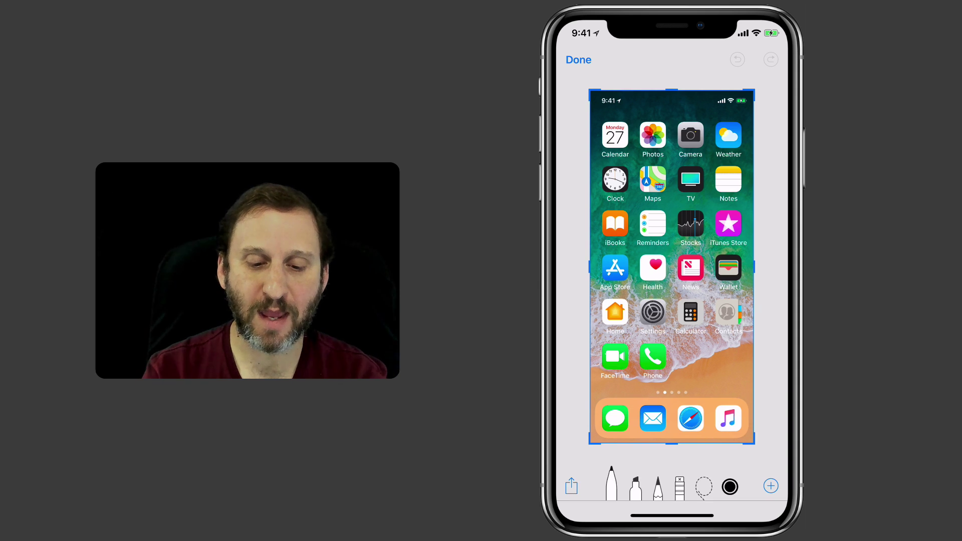
# - Show and hide the extra markup options, then finish to get the Save/Delete choice
pyautogui.click(770, 486)
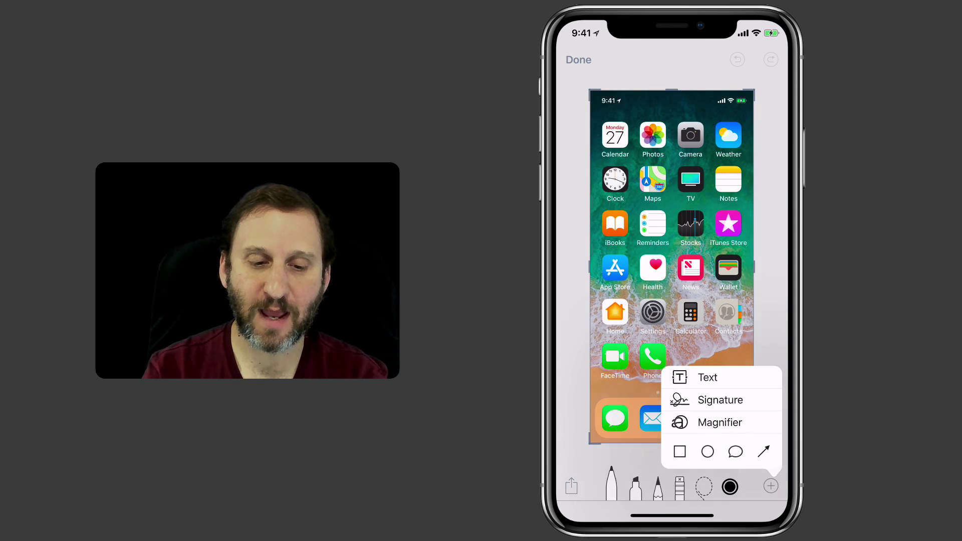
pyautogui.click(677, 451)
pyautogui.click(578, 59)
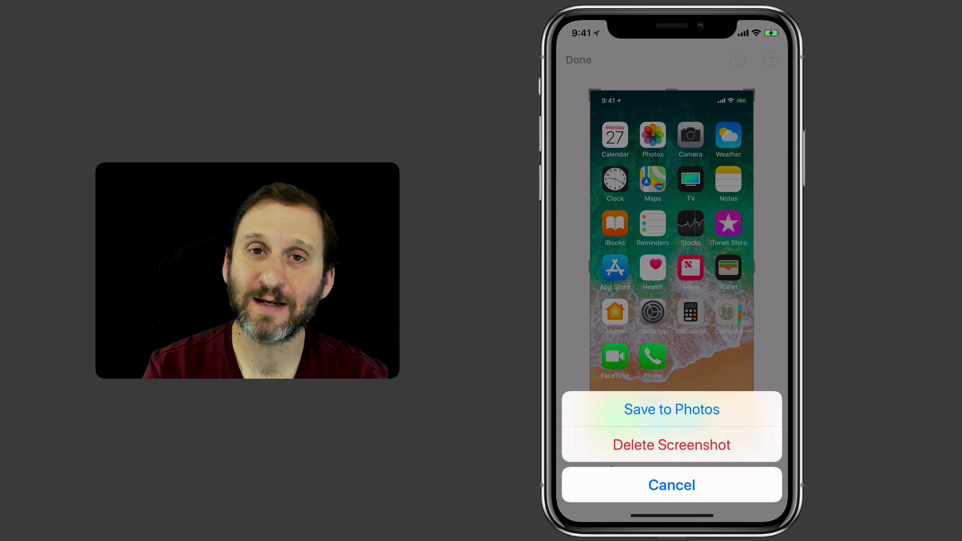